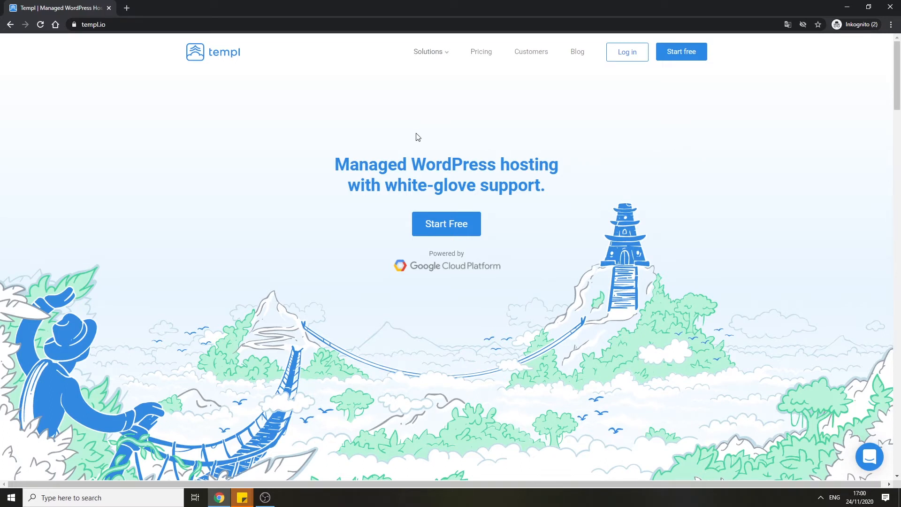
# - Start the free Templ trial from the homepage and skip the welcome page to reach the panel overview
pyautogui.scroll(-2, 385, 113)
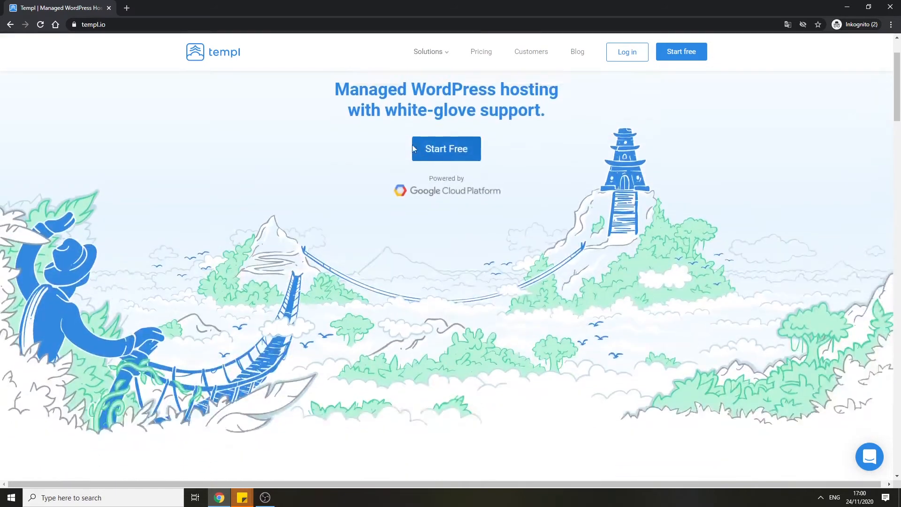
pyautogui.scroll(2, 413, 148)
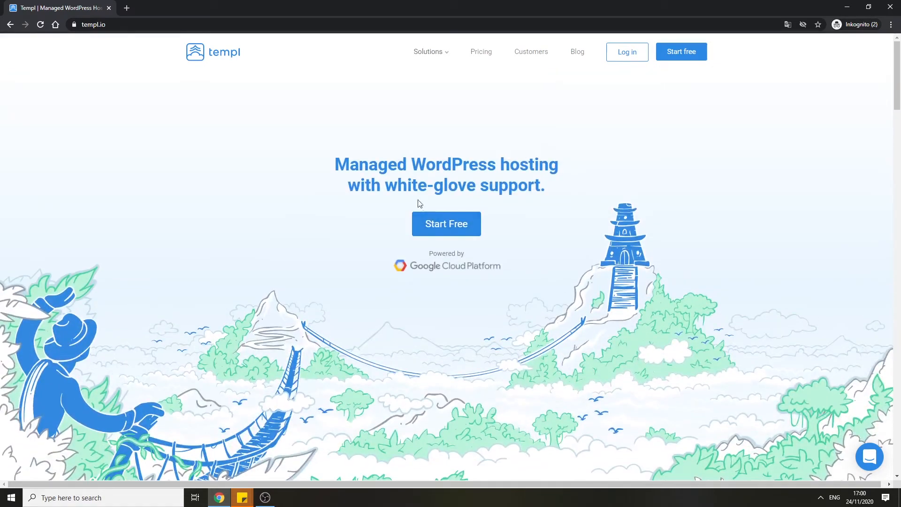
pyautogui.click(456, 226)
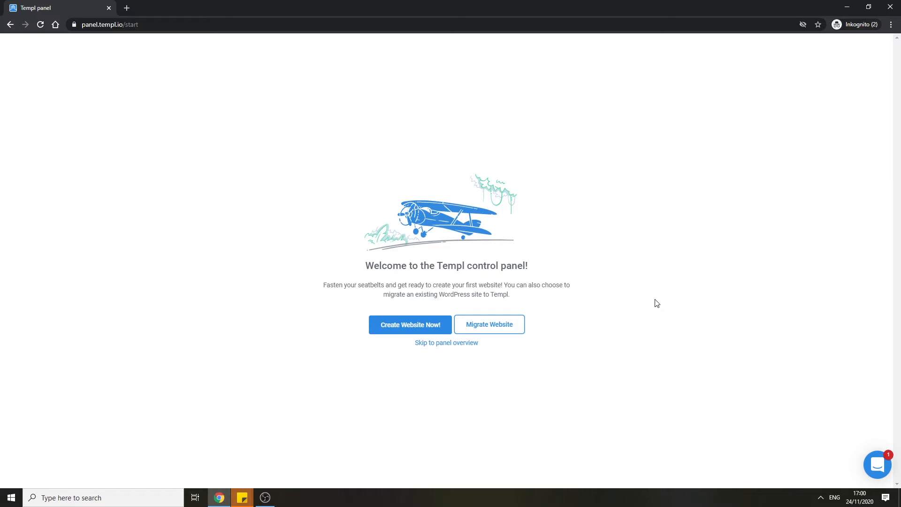
pyautogui.click(456, 343)
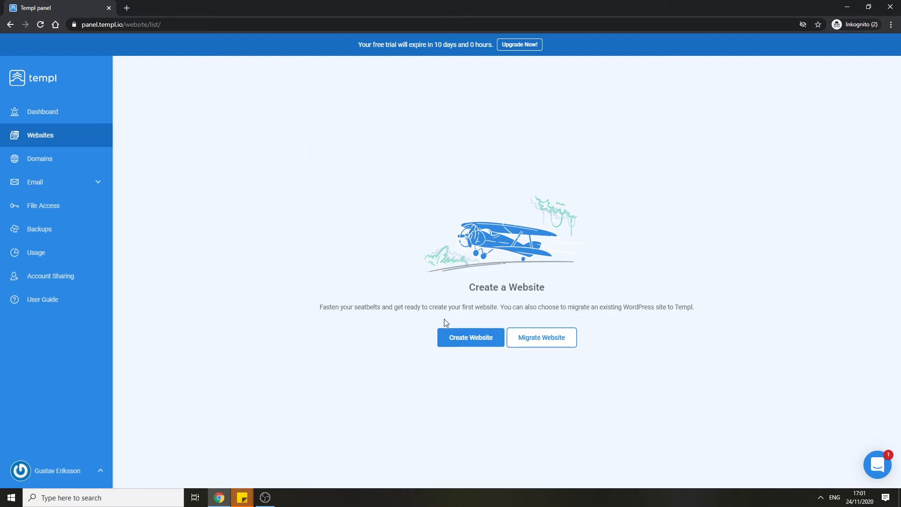
# - Examine the Dashboard, Domains, Email Addresses, SMTP Settings, File Access, Backups, Usage and Account Sharing pages, and dismiss the chat message
pyautogui.click(64, 121)
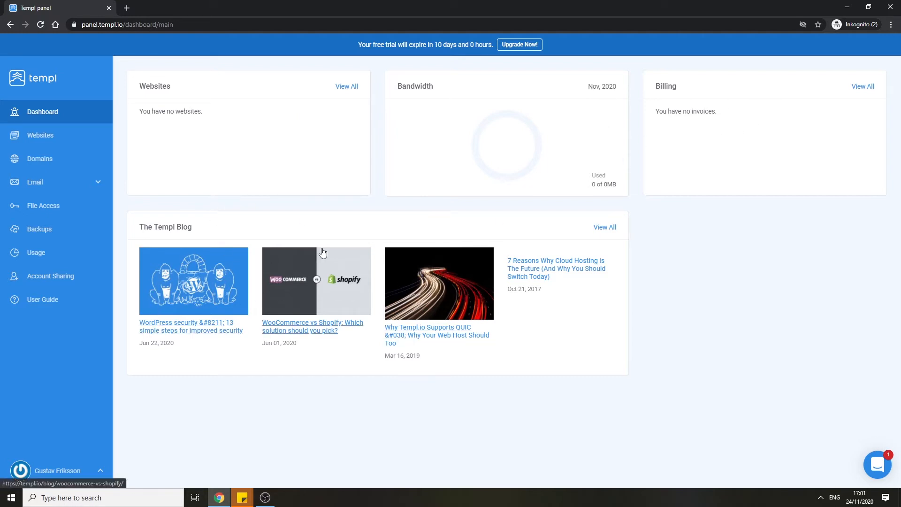
pyautogui.click(72, 161)
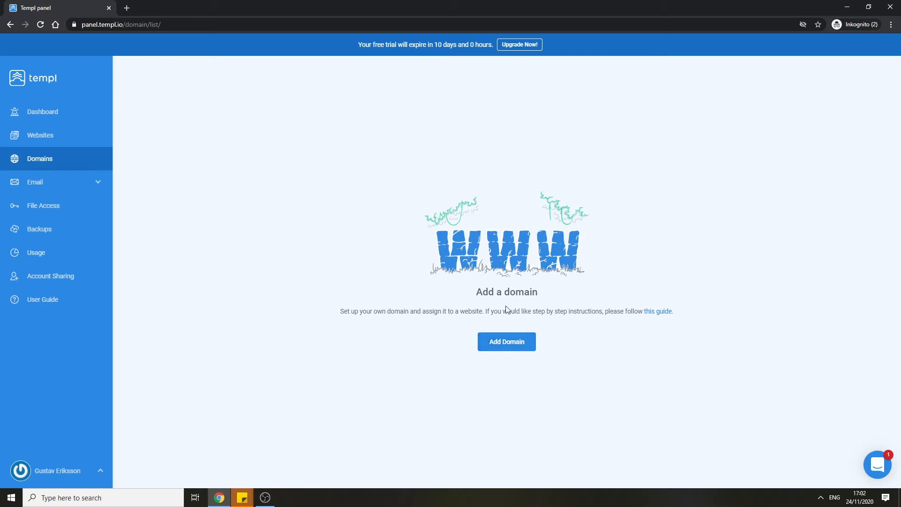
pyautogui.click(60, 183)
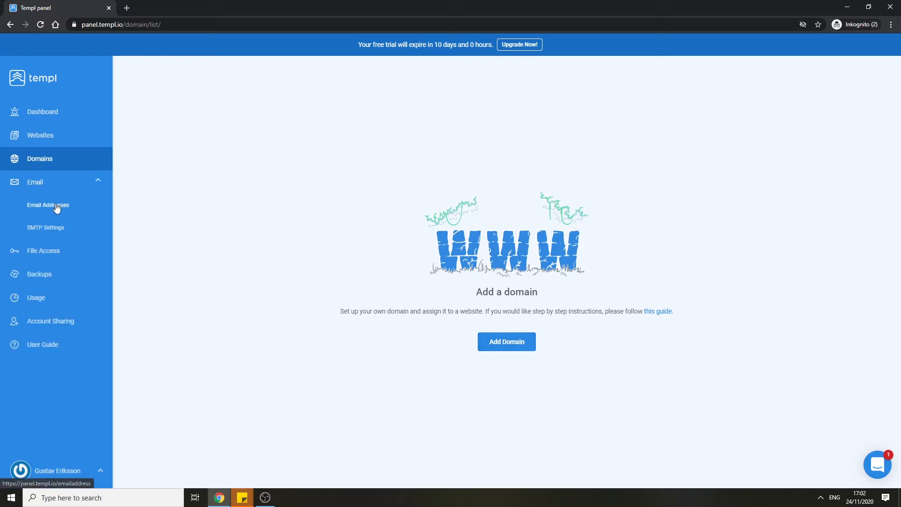
pyautogui.click(60, 205)
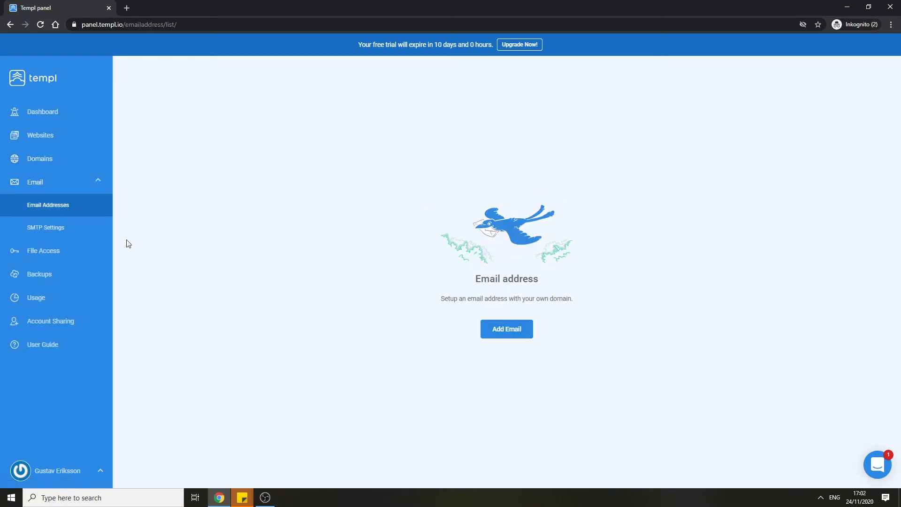
pyautogui.click(81, 234)
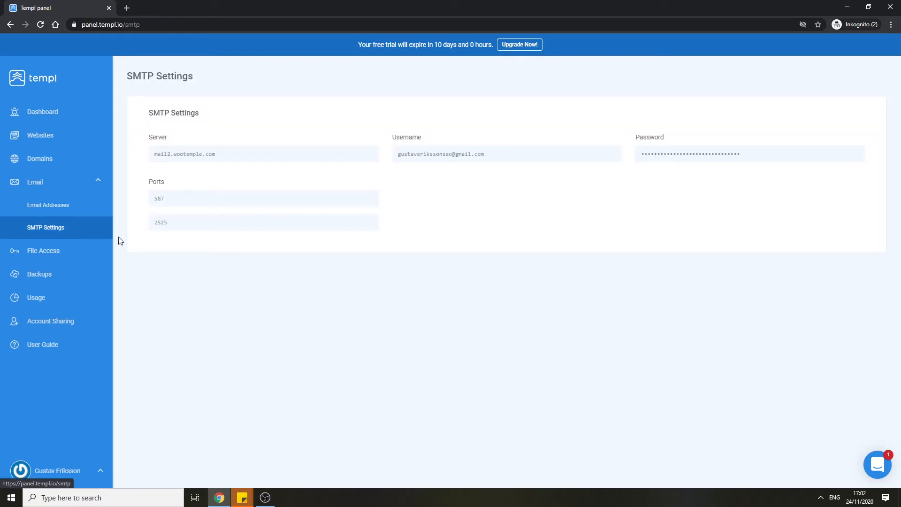
pyautogui.click(85, 257)
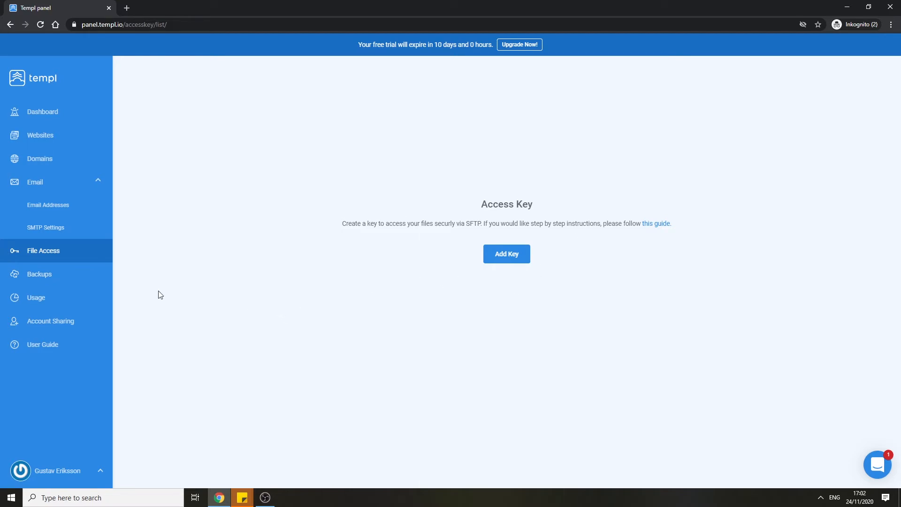
pyautogui.click(91, 276)
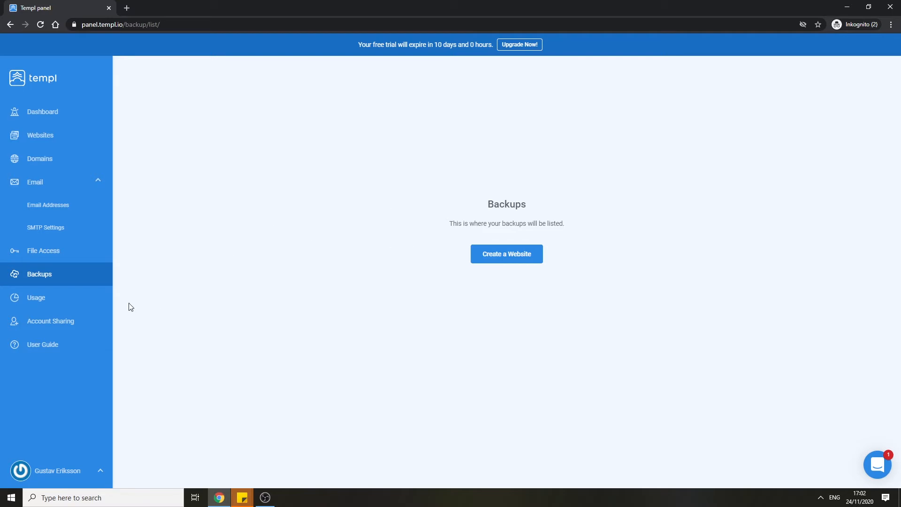
pyautogui.click(83, 301)
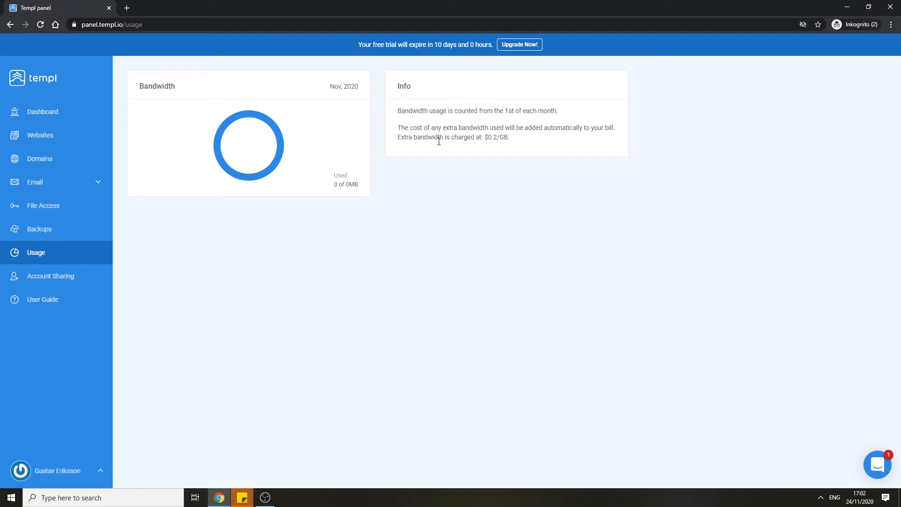
pyautogui.click(91, 273)
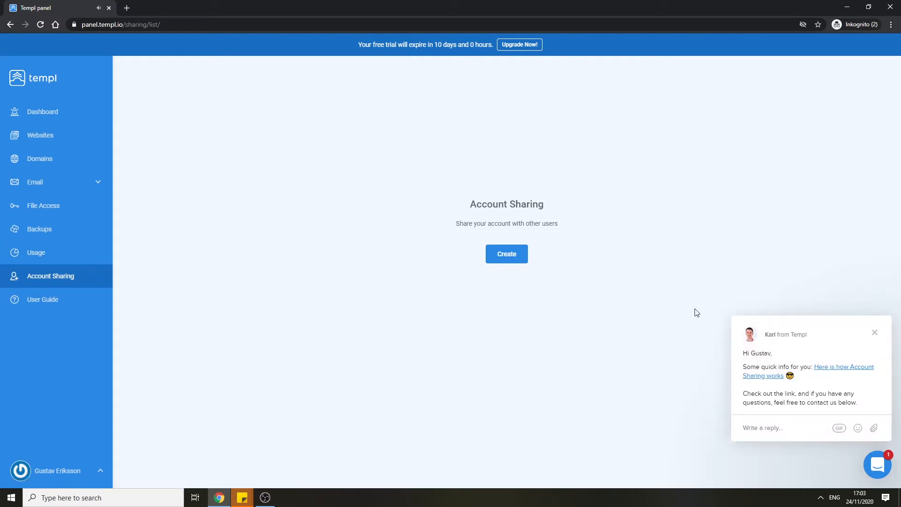
pyautogui.click(875, 332)
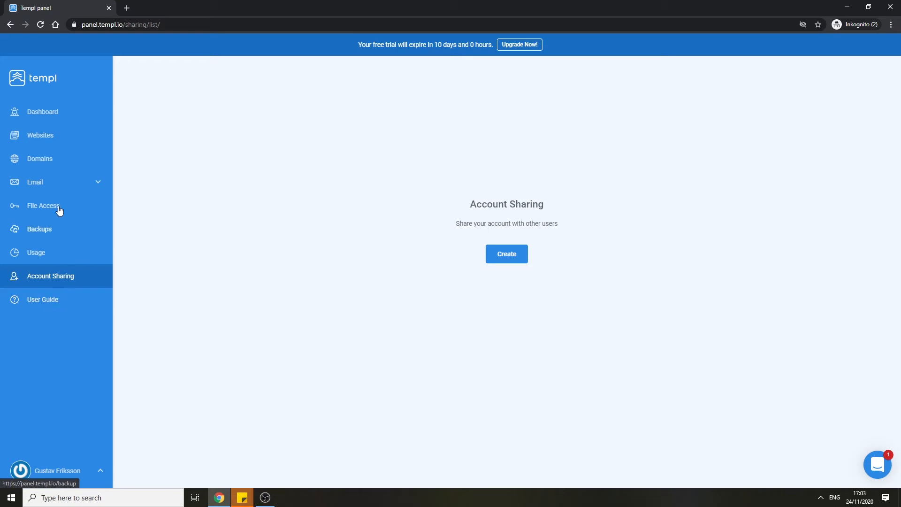
# - Begin creating a new website and name it Test
pyautogui.click(64, 138)
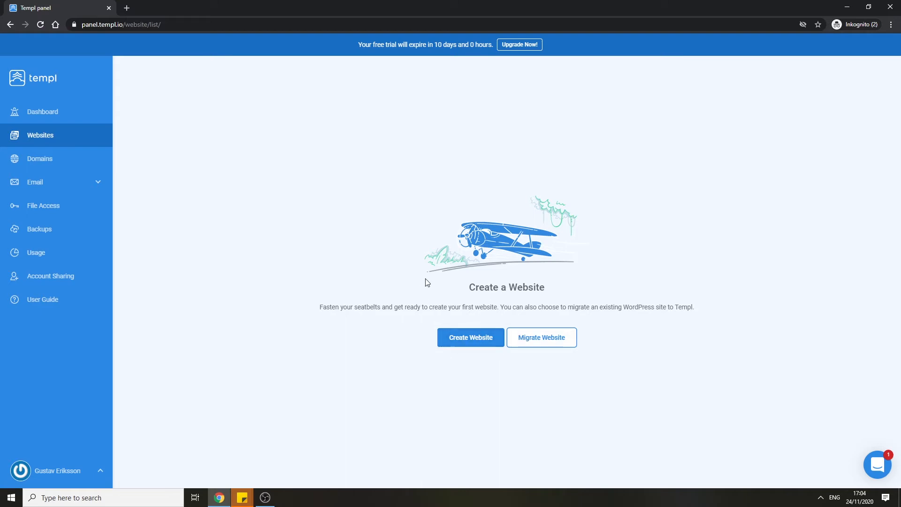
pyautogui.click(460, 345)
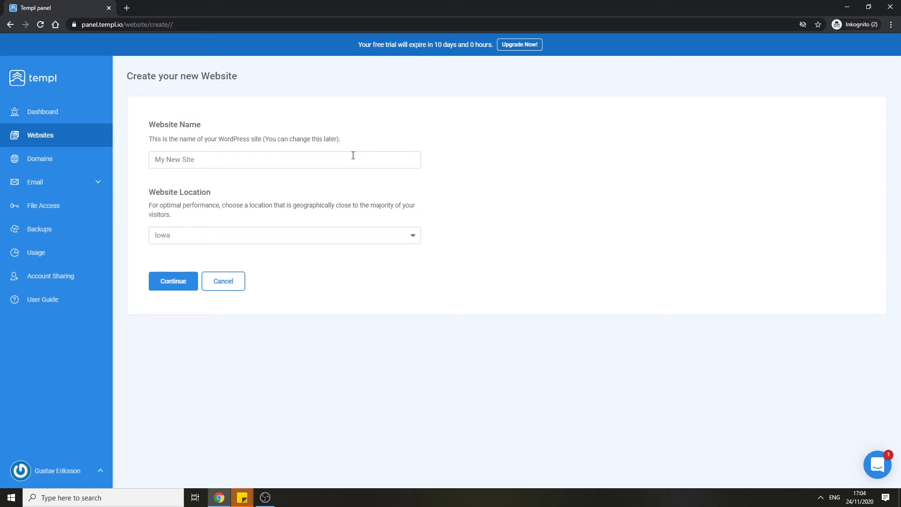
pyautogui.click(172, 161)
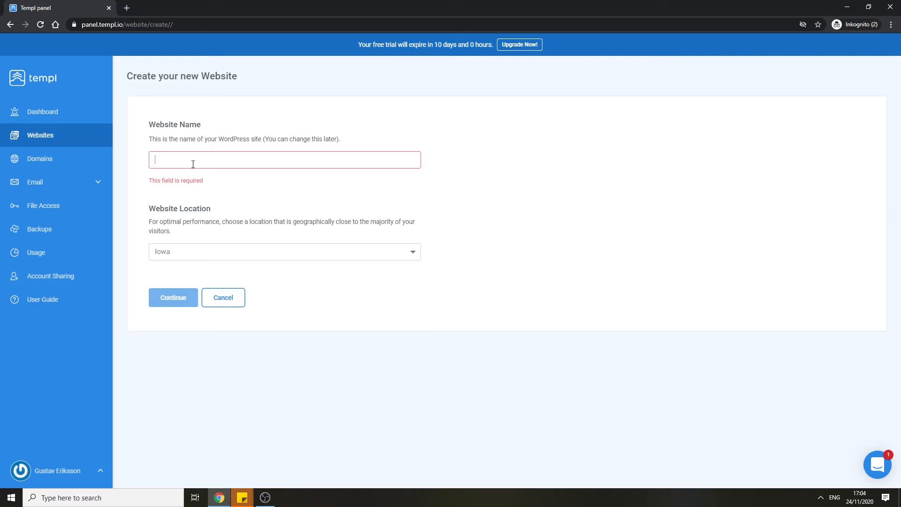
pyautogui.write('Test')
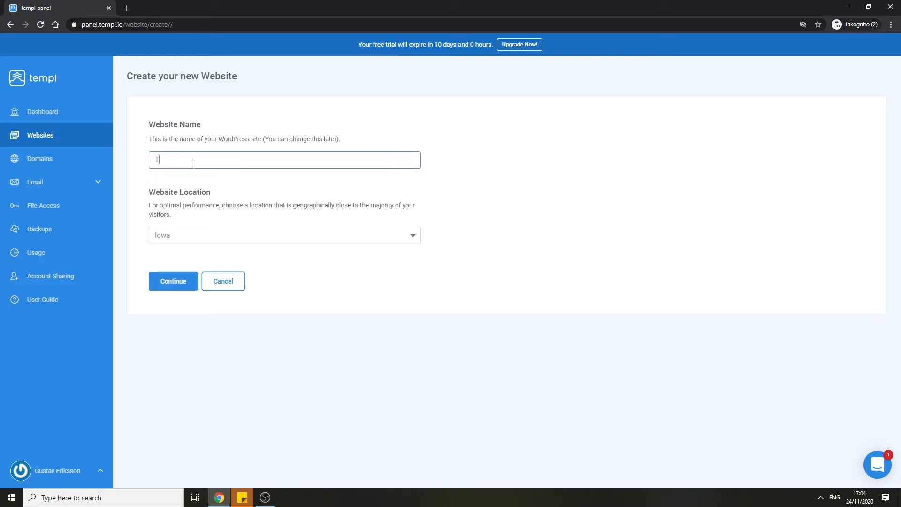
# - Set the website location to London and submit the new website for creation
pyautogui.click(206, 203)
pyautogui.moveTo(241, 204); pyautogui.dragTo(330, 212)
pyautogui.click(324, 212)
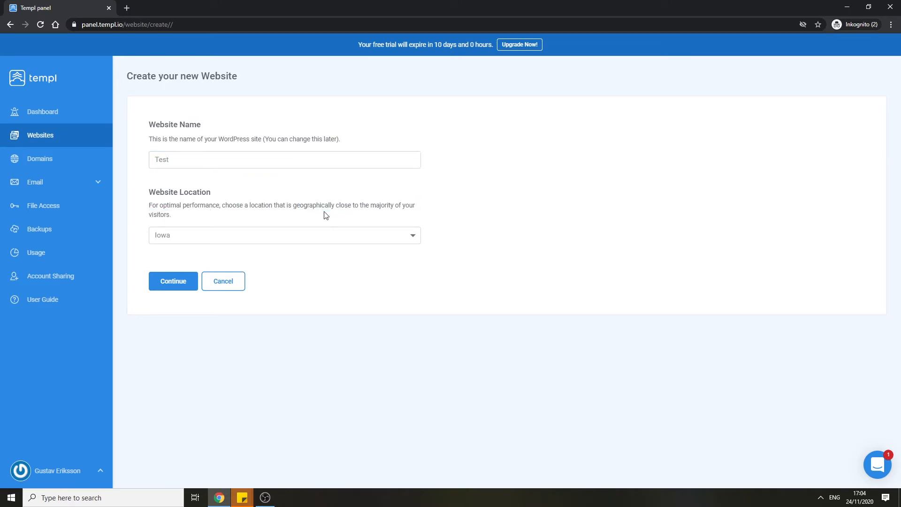
pyautogui.click(285, 232)
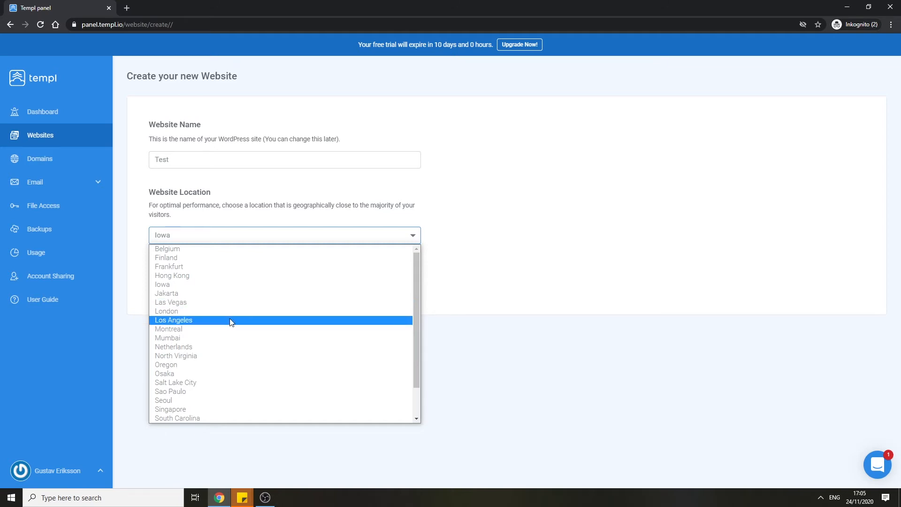
pyautogui.scroll(-2, 232, 320)
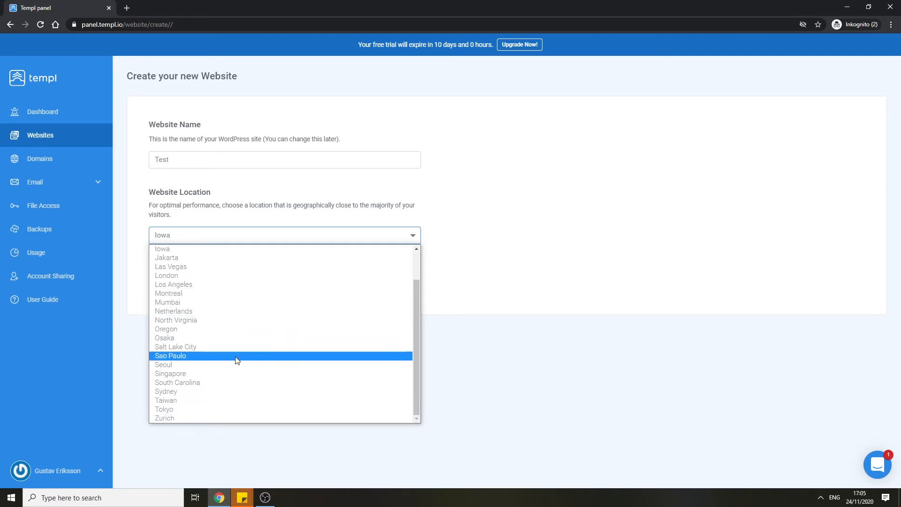
pyautogui.scroll(2, 236, 360)
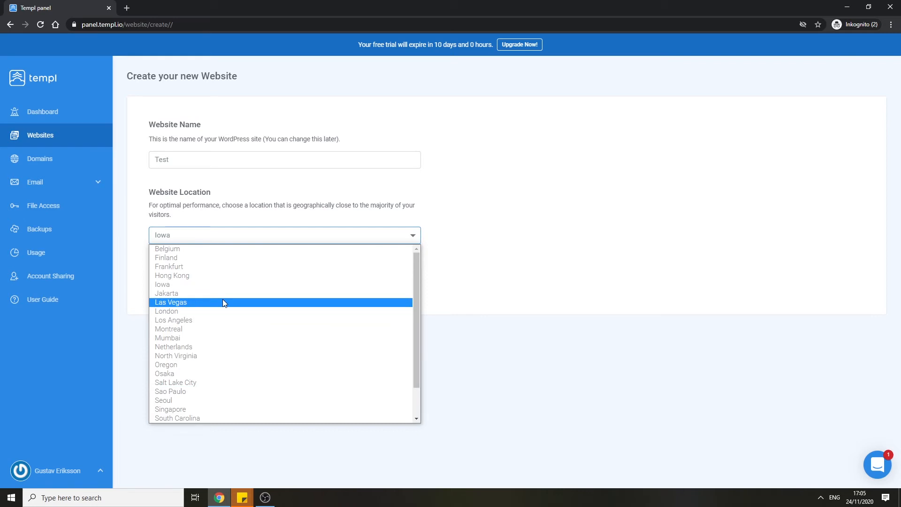
pyautogui.click(217, 311)
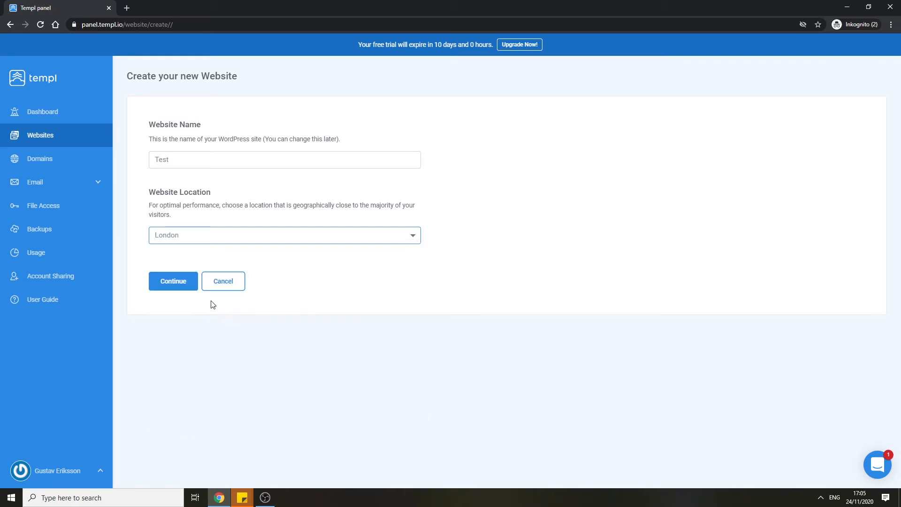
pyautogui.click(186, 283)
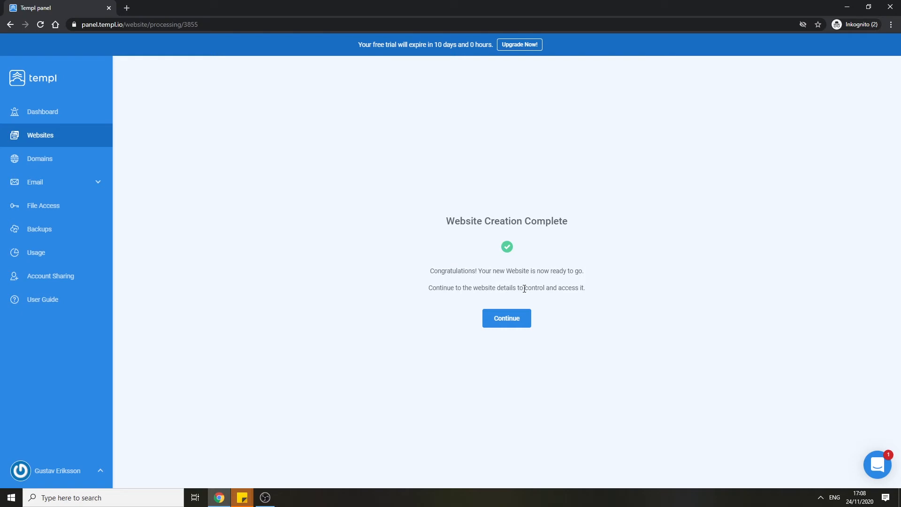
# - Open the new website's details and examine its domain, authentication, WordPress, SFTP/SSH, database and management sections
pyautogui.click(517, 318)
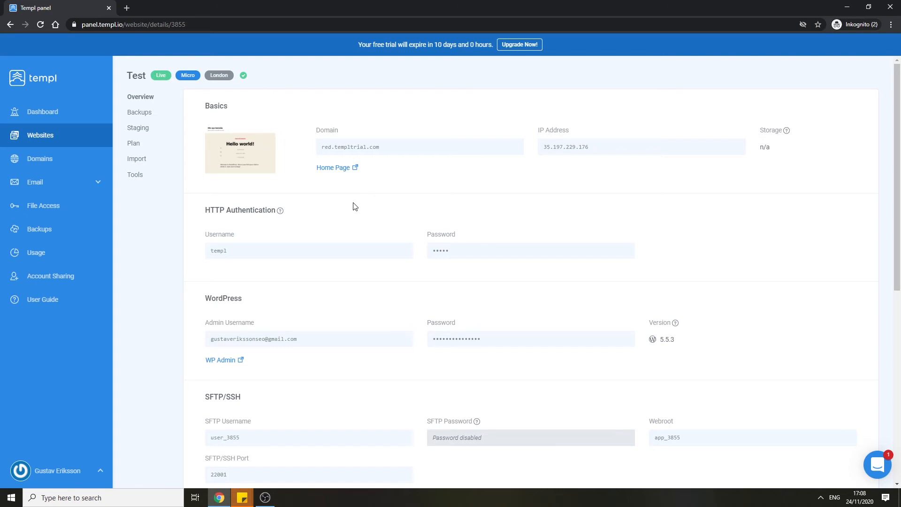
pyautogui.moveTo(258, 148)
pyautogui.moveTo(319, 155)
pyautogui.moveTo(553, 140)
pyautogui.scroll(-2, 501, 185)
pyautogui.moveTo(477, 150)
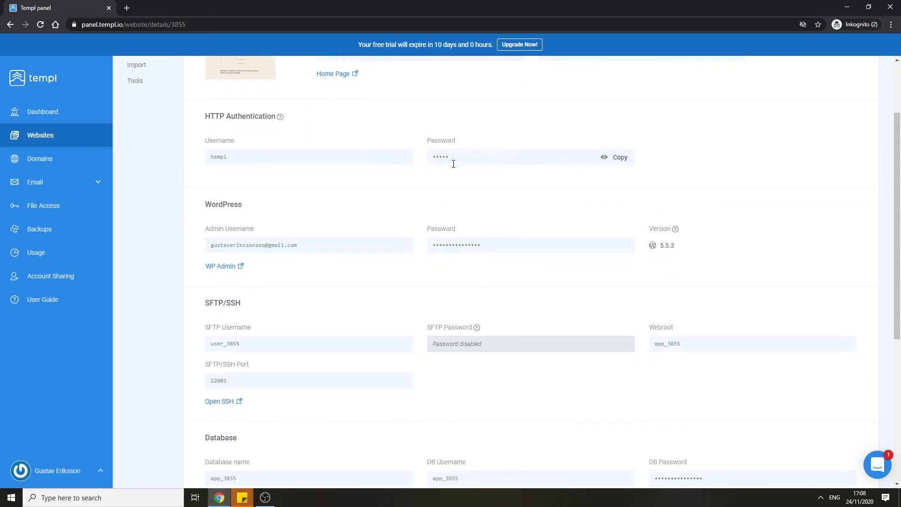
pyautogui.scroll(-1, 454, 164)
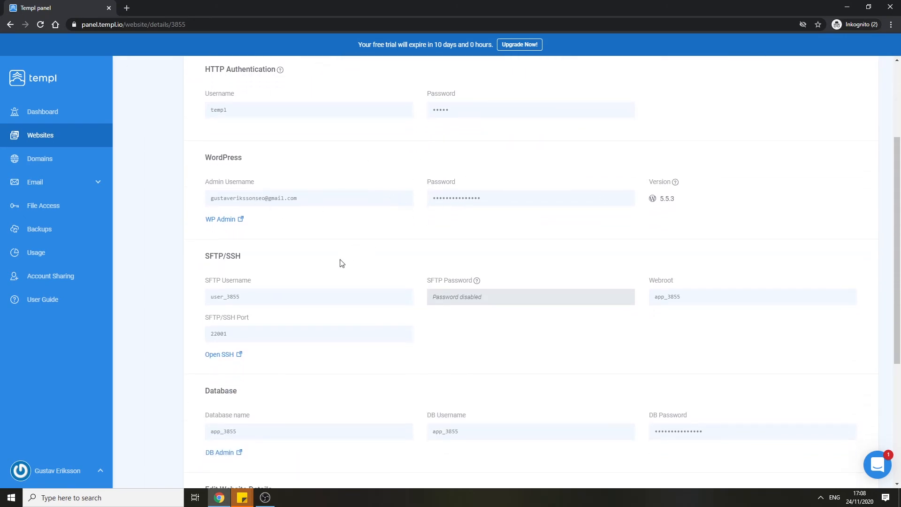
pyautogui.scroll(3, 376, 262)
pyautogui.scroll(-6, 400, 270)
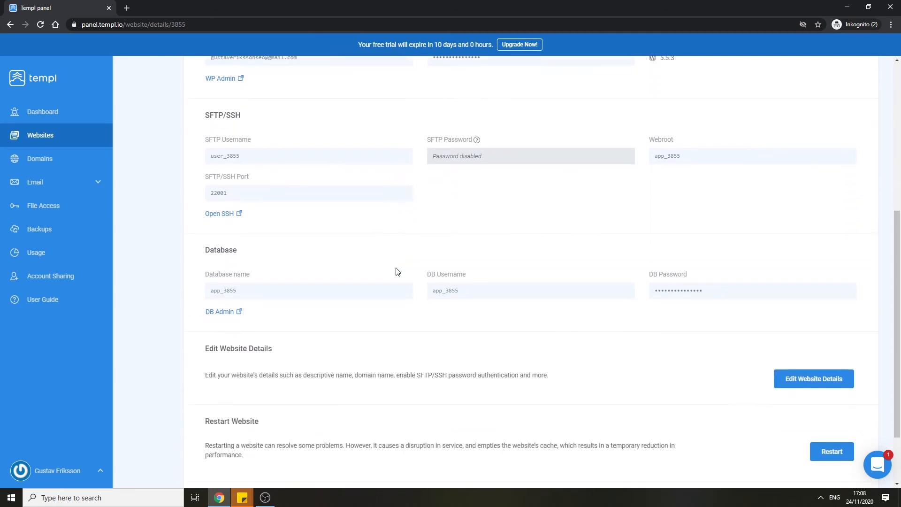
pyautogui.scroll(-2, 397, 270)
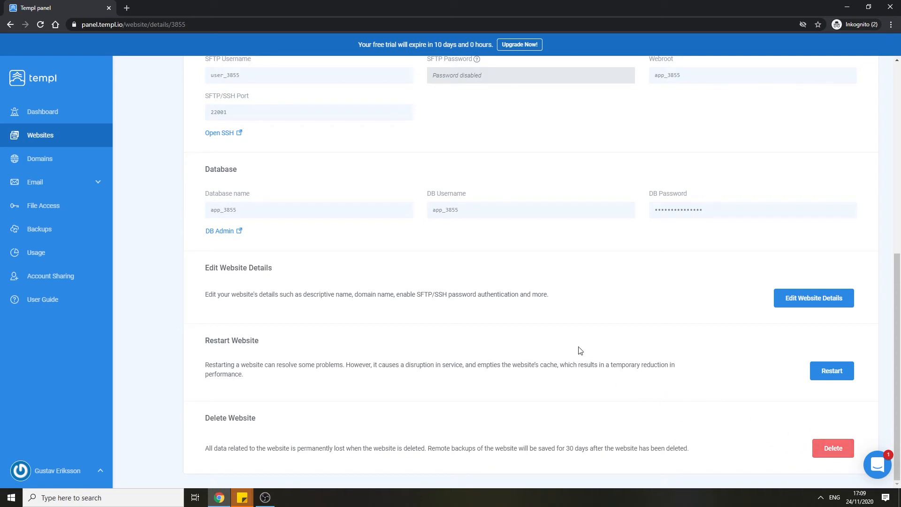
pyautogui.scroll(8, 629, 384)
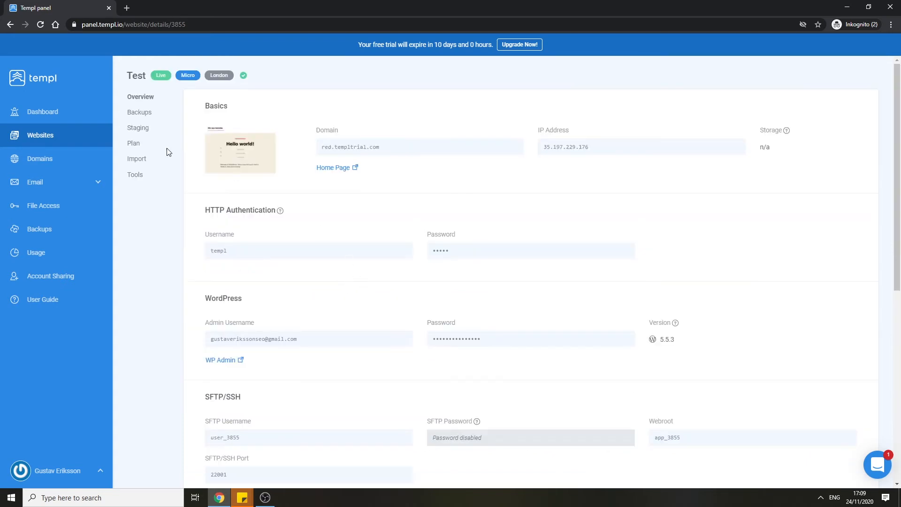
# - Open the plan change form for the Test website and preview the Small and Small Plus plans
pyautogui.click(138, 147)
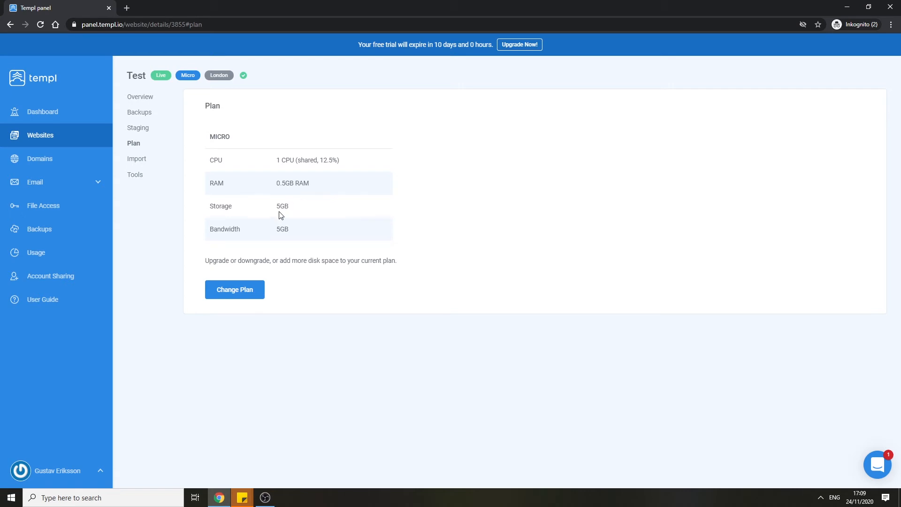
pyautogui.click(257, 293)
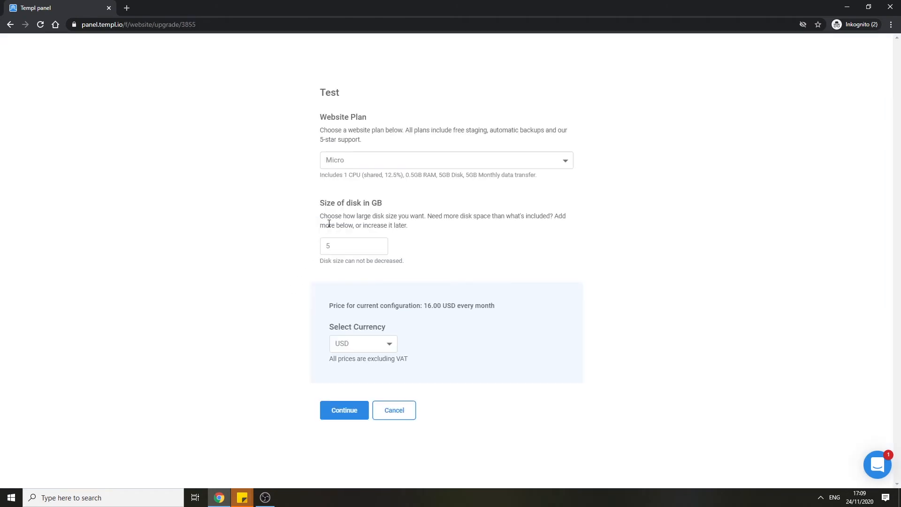
pyautogui.click(367, 160)
pyautogui.click(371, 173)
pyautogui.click(370, 161)
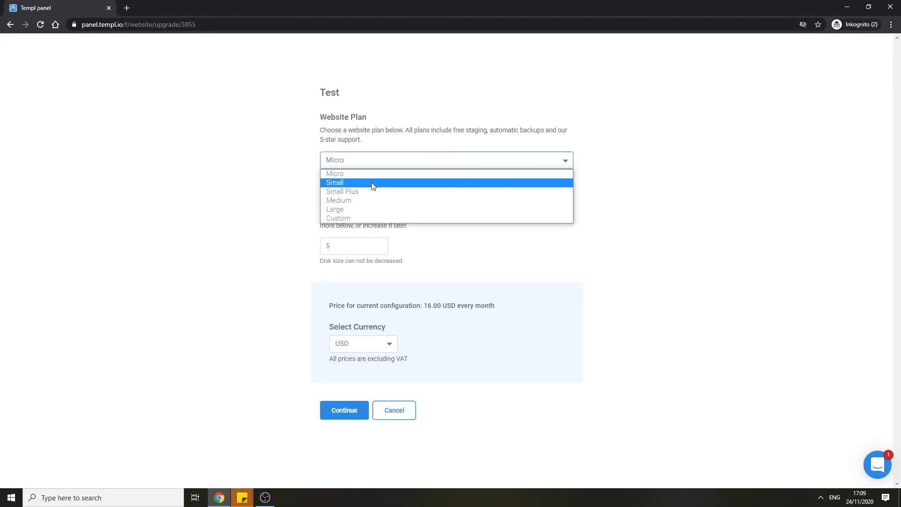
pyautogui.click(373, 183)
pyautogui.click(372, 163)
pyautogui.click(372, 191)
pyautogui.click(370, 162)
pyautogui.click(368, 192)
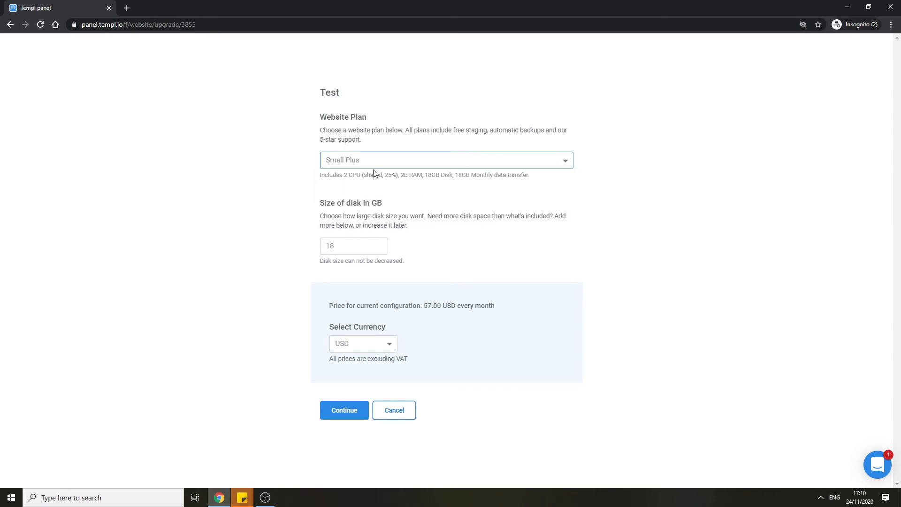
# - Preview the Large plan, and set the website plan to Custom
pyautogui.click(373, 163)
pyautogui.click(364, 210)
pyautogui.click(381, 162)
pyautogui.click(357, 219)
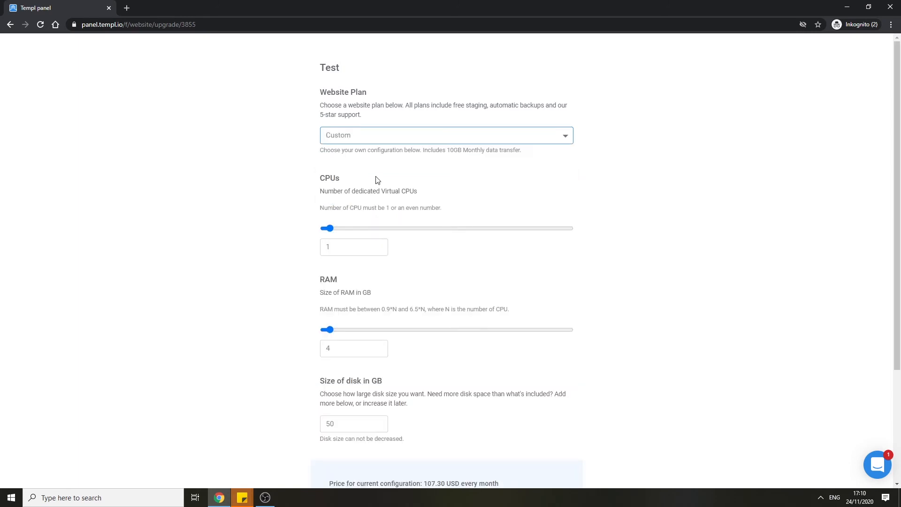
# - Examine the Custom plan's CPU, RAM, disk and price settings, and preview the Medium plan
pyautogui.scroll(-3, 372, 183)
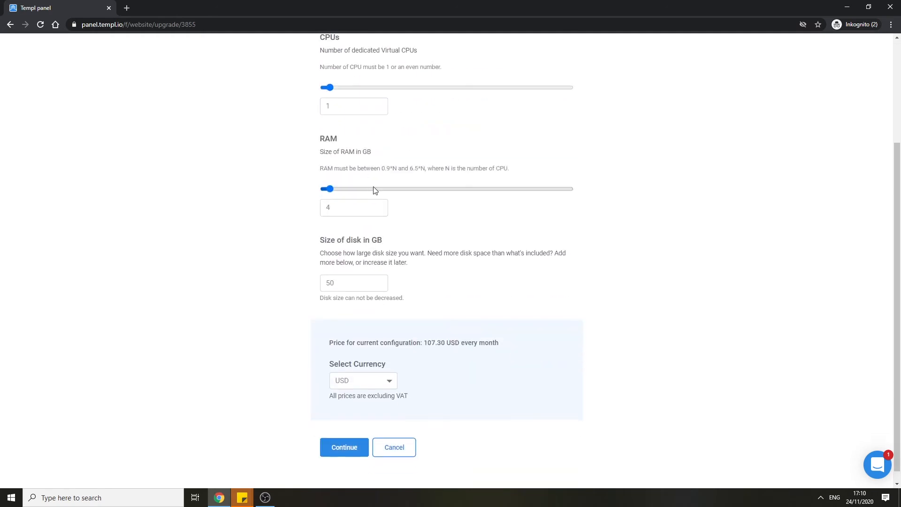
pyautogui.scroll(3, 392, 189)
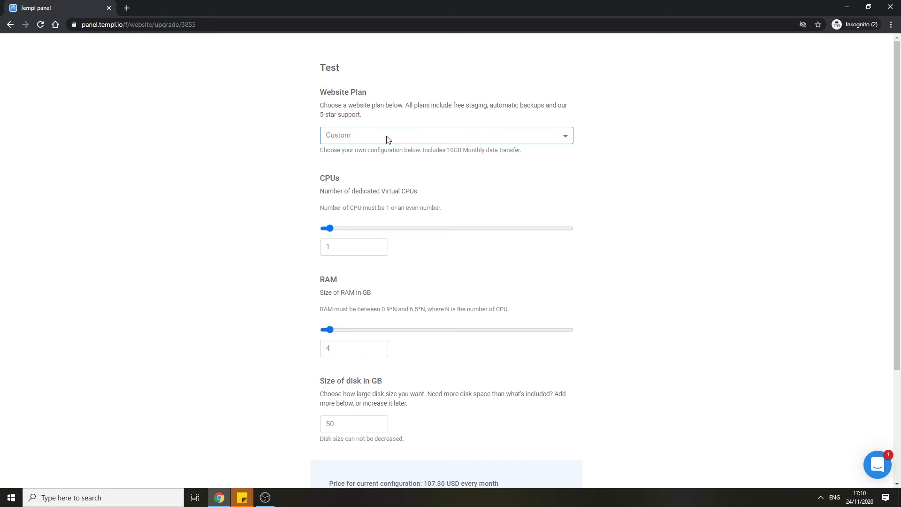
pyautogui.click(387, 139)
pyautogui.click(372, 174)
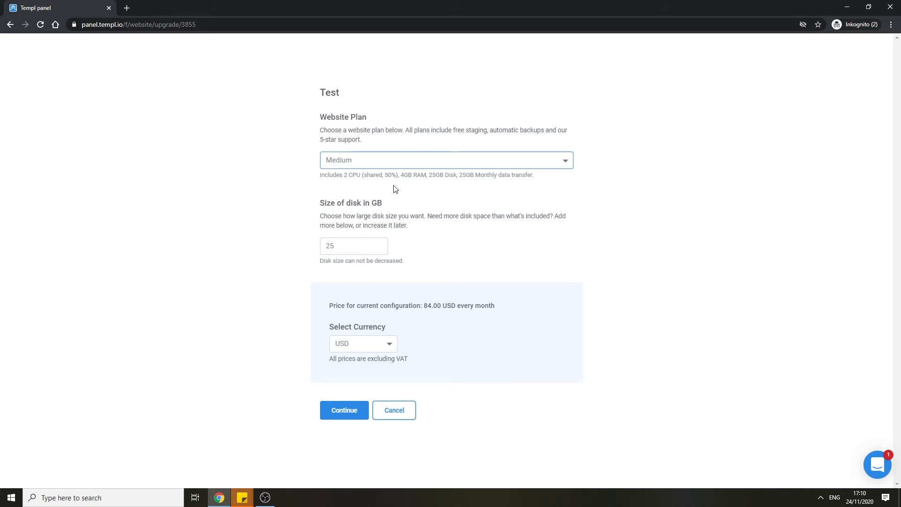
# - Preview the Small Plus and Small plans, and cancel the plan change for the Test website
pyautogui.click(393, 165)
pyautogui.click(378, 191)
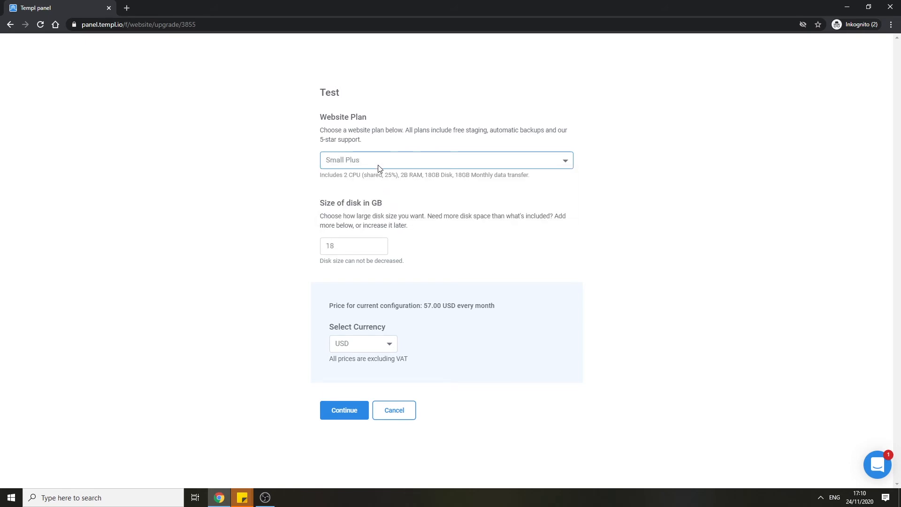
pyautogui.click(378, 167)
pyautogui.click(376, 183)
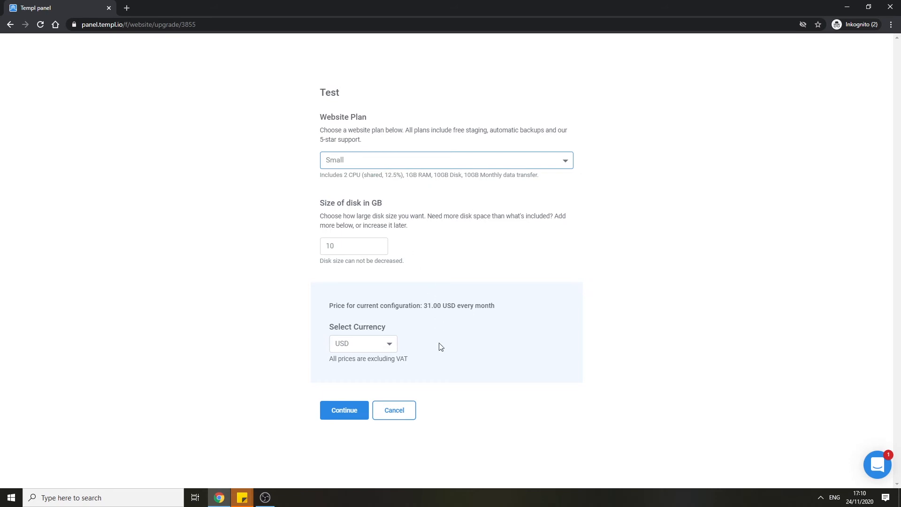
pyautogui.click(405, 417)
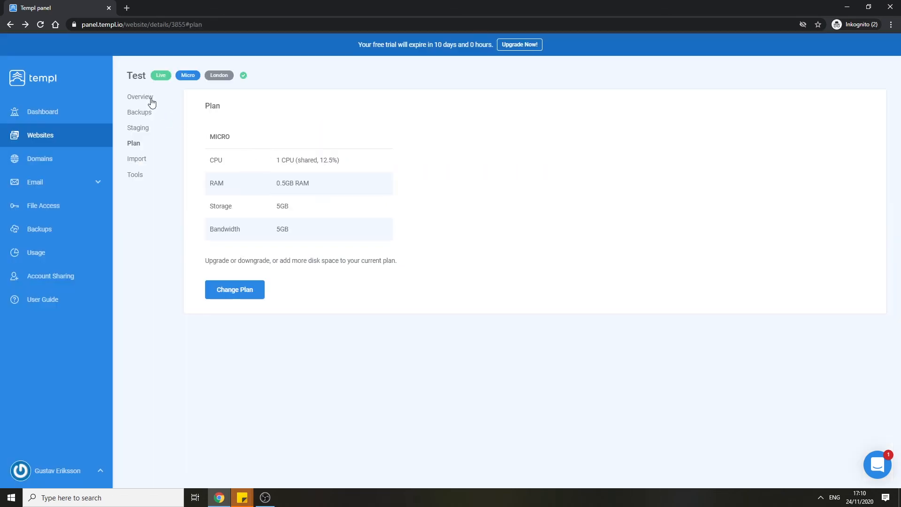
# - Open the Test website's overview and examine its domain, HTTP authentication, WordPress and SFTP/SSH details
pyautogui.click(148, 99)
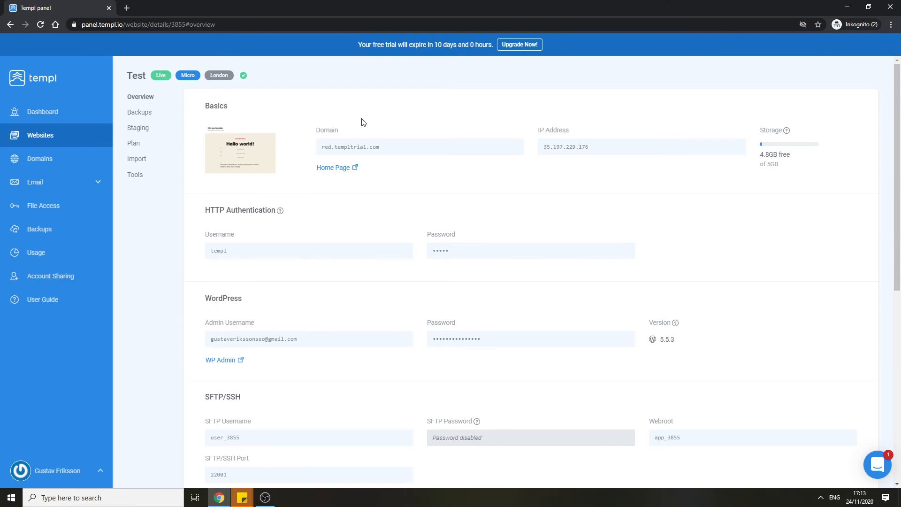
pyautogui.moveTo(396, 146)
pyautogui.moveTo(297, 249)
pyautogui.moveTo(247, 338)
pyautogui.scroll(-2, 311, 313)
pyautogui.scroll(-2, 324, 319)
pyautogui.scroll(3, 331, 313)
# - Review the Test website's backup, staging and import sections, highlighting the Duplicator link option for importing a website
pyautogui.click(143, 116)
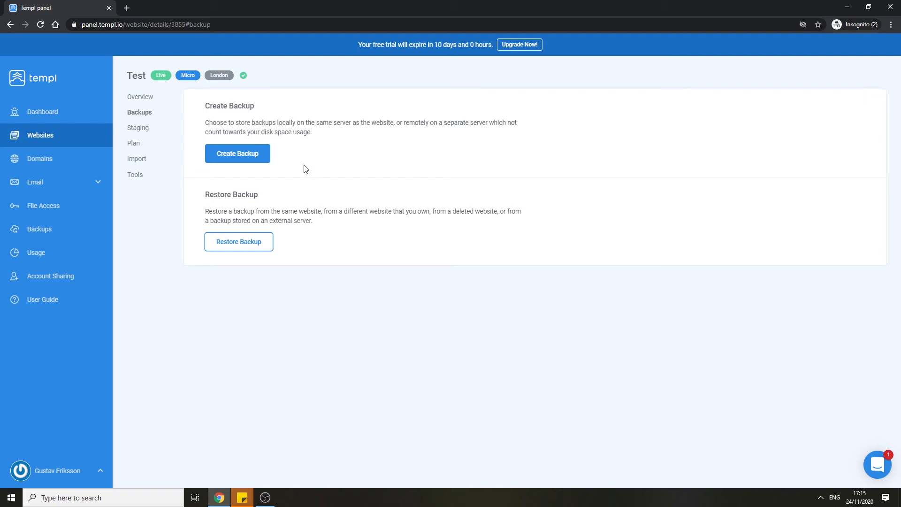
pyautogui.click(145, 128)
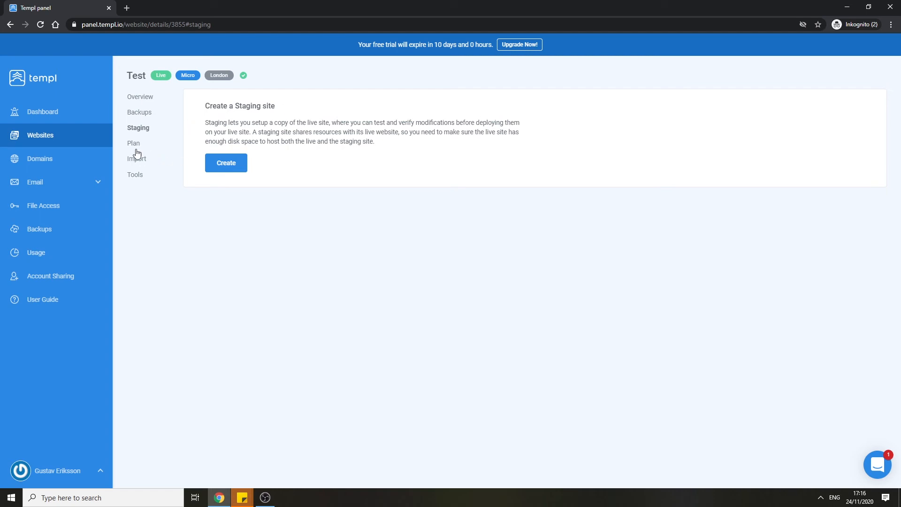
pyautogui.click(145, 163)
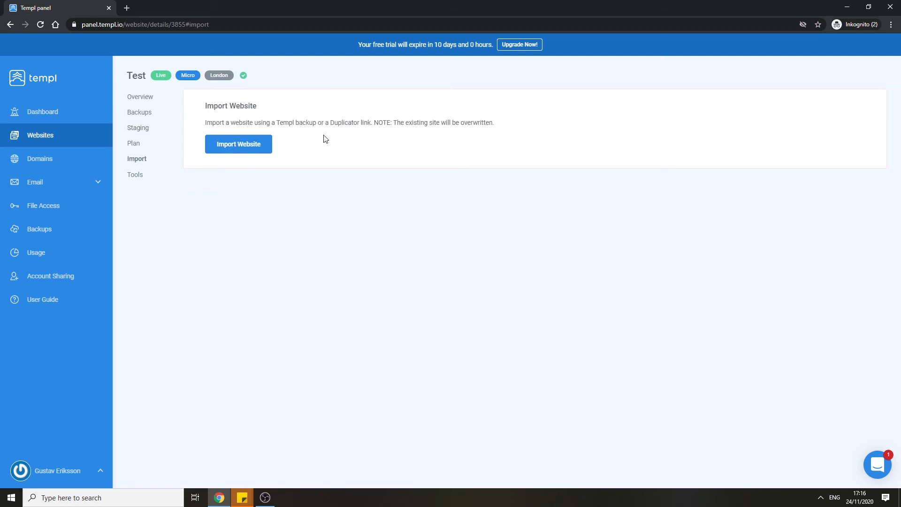
pyautogui.moveTo(330, 122); pyautogui.dragTo(360, 128)
pyautogui.click(361, 130)
pyautogui.moveTo(333, 123); pyautogui.dragTo(380, 130)
pyautogui.click(351, 126)
# - Examine the maintenance tools available for the Test website, and return to its overview
pyautogui.click(139, 176)
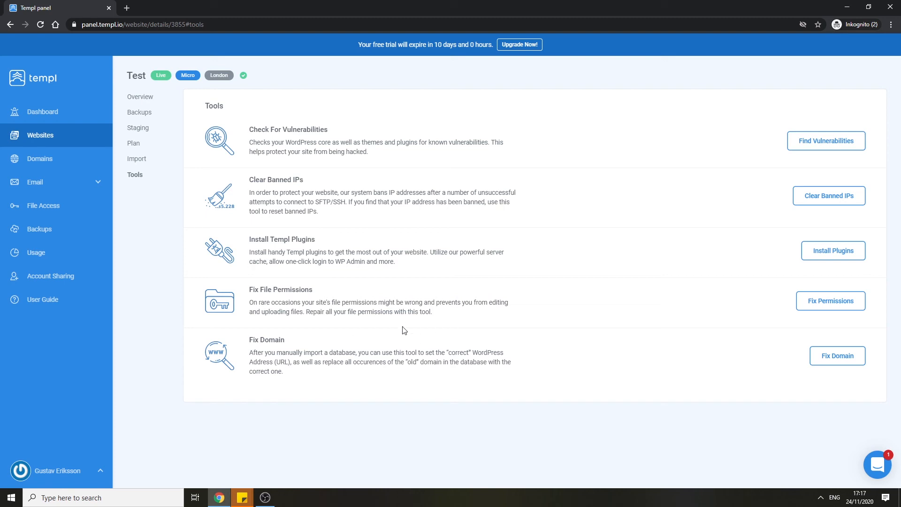
pyautogui.click(147, 101)
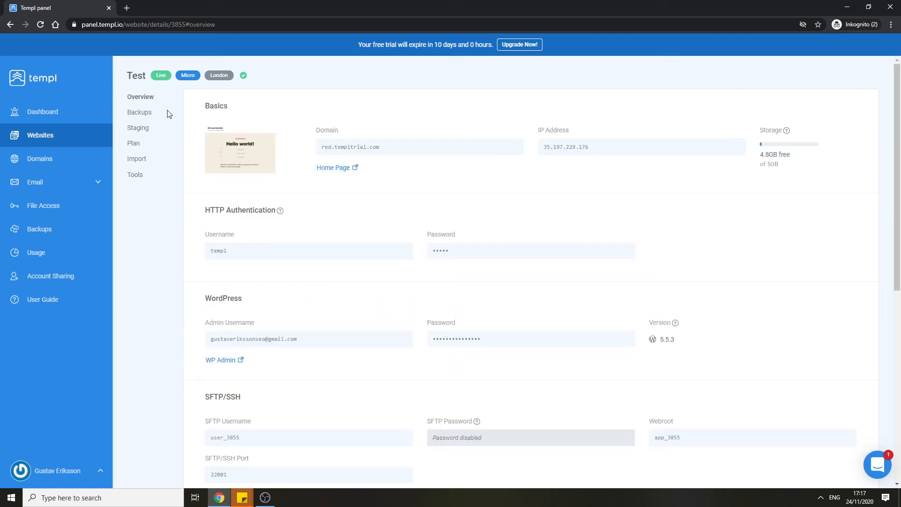